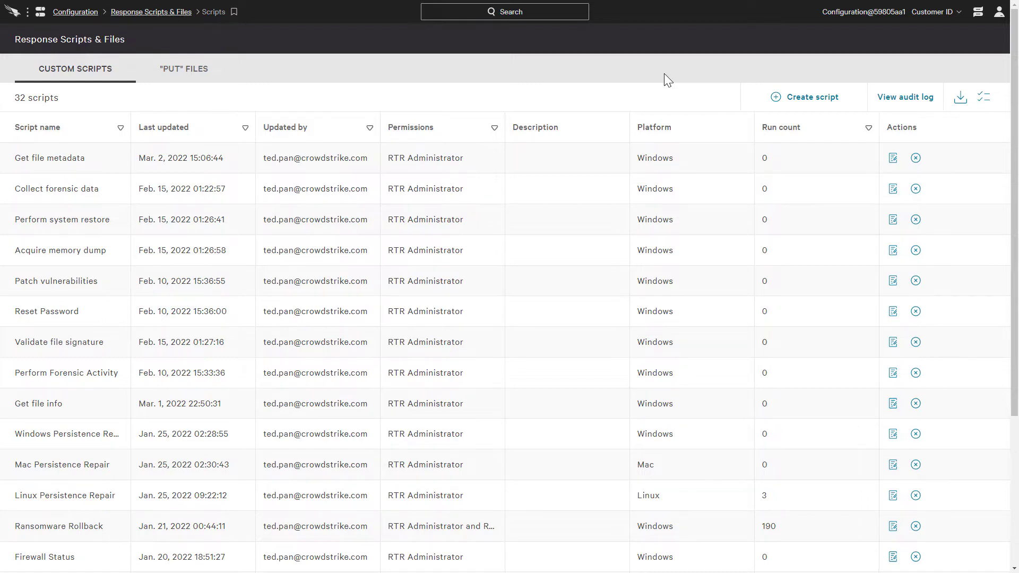
- Generate the Get file metadata input schema from the sample JSON {"file_path": "foo"}
click(893, 158)
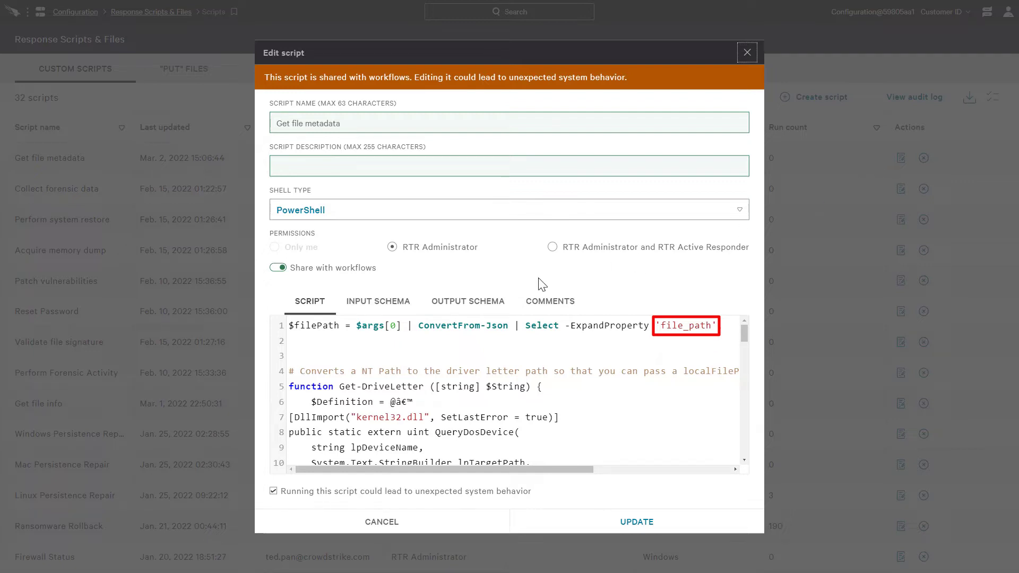
click(379, 303)
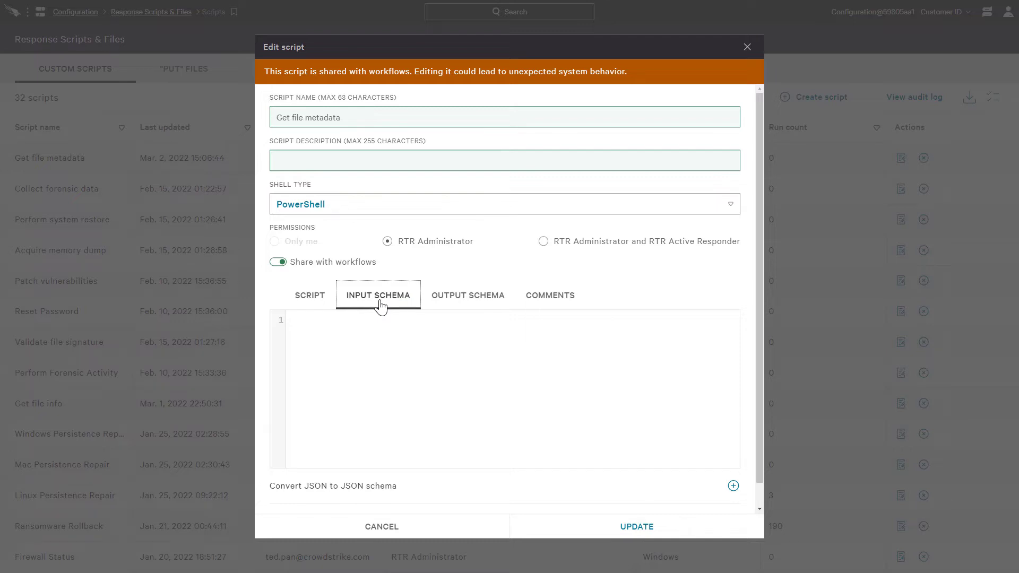
click(733, 486)
scroll(752, 448, down, 1)
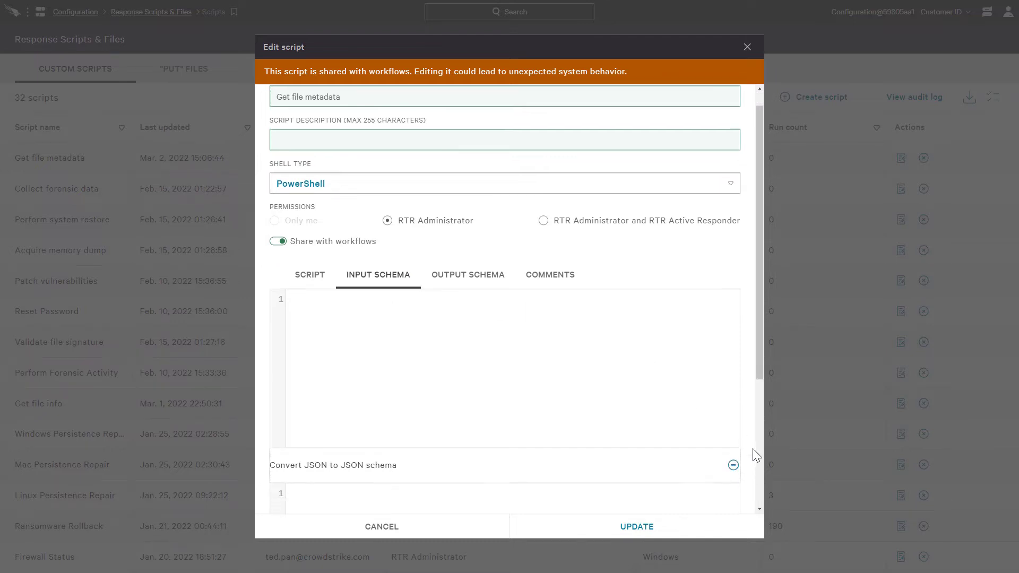
scroll(753, 449, down, 3)
click(626, 378)
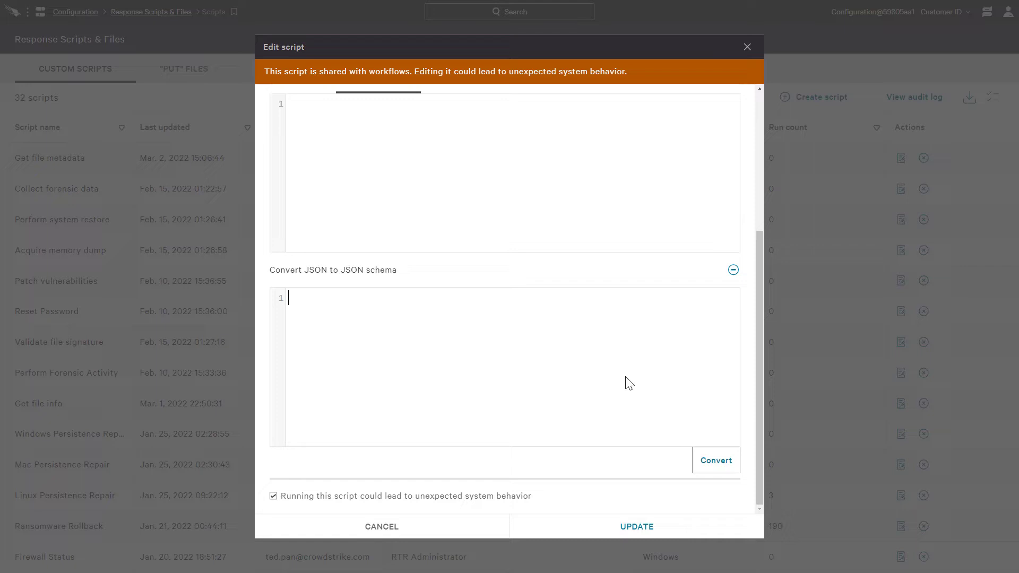
text({"file_path": "foo"})
click(719, 461)
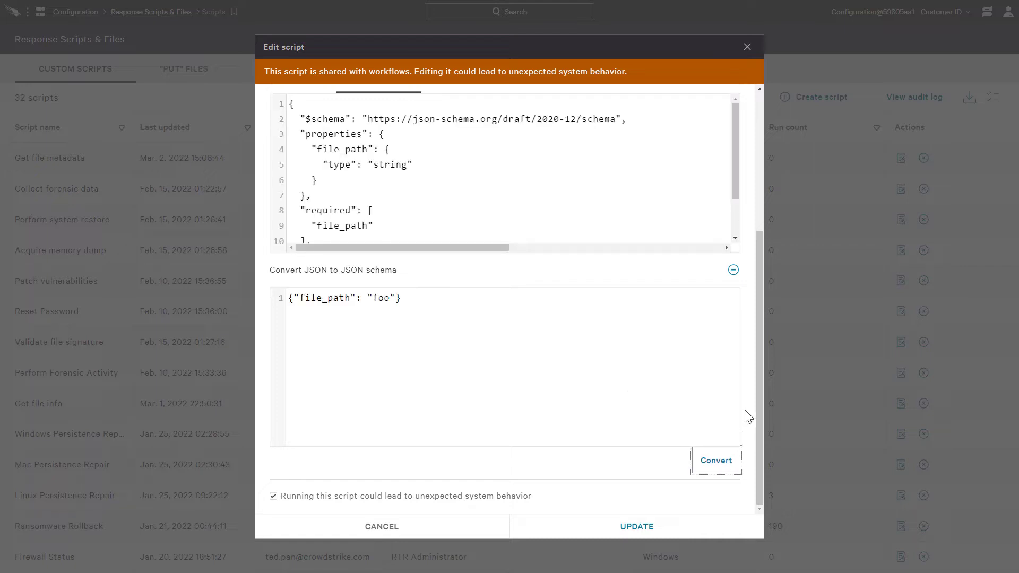
scroll(749, 411, up, 3)
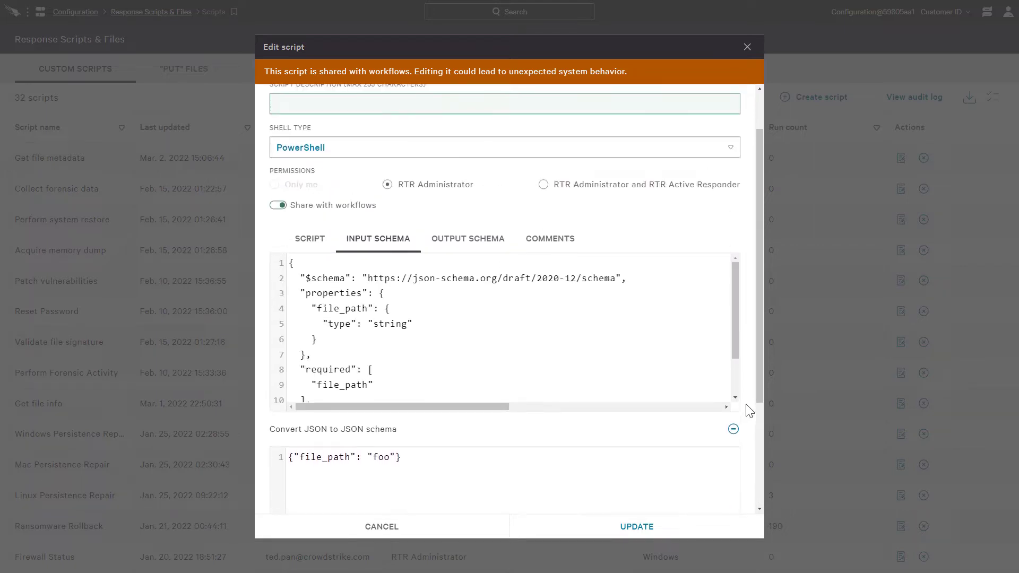
- Save the script, then add a Real time response action after the Windows condition
click(641, 532)
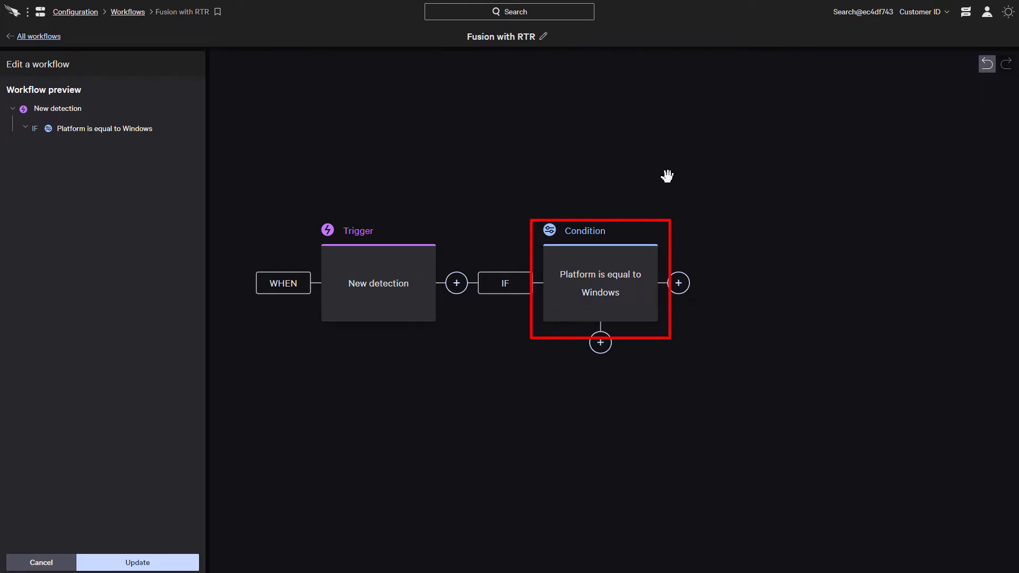
click(732, 284)
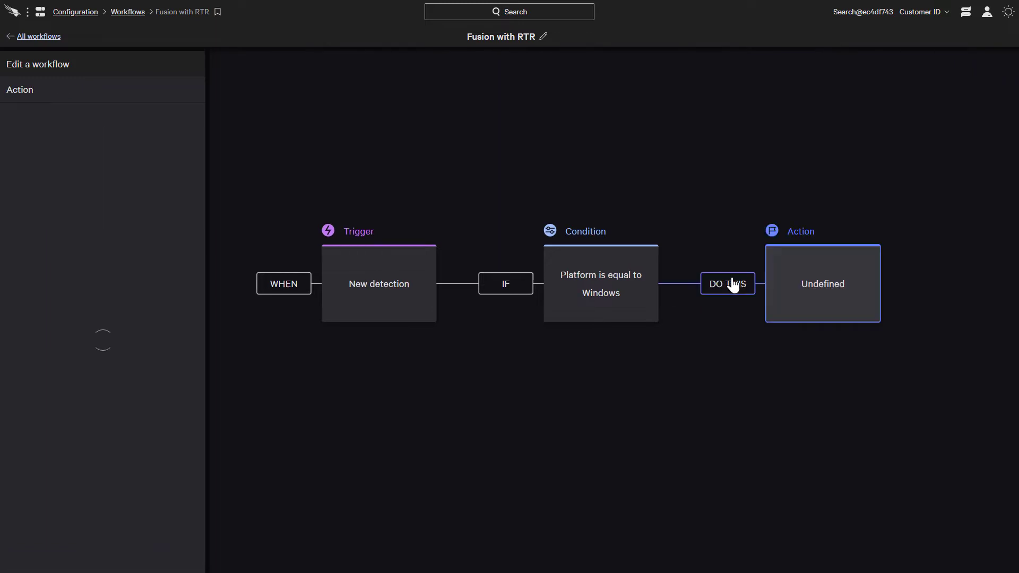
click(182, 150)
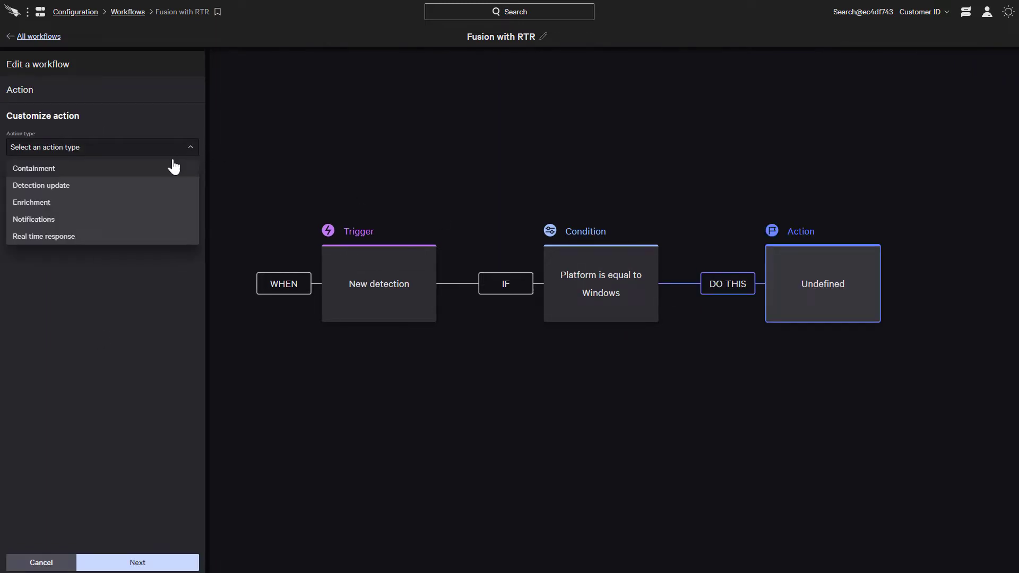
click(120, 235)
- Make the action Get file metadata with file_path c:\temp\foo.exe
click(107, 186)
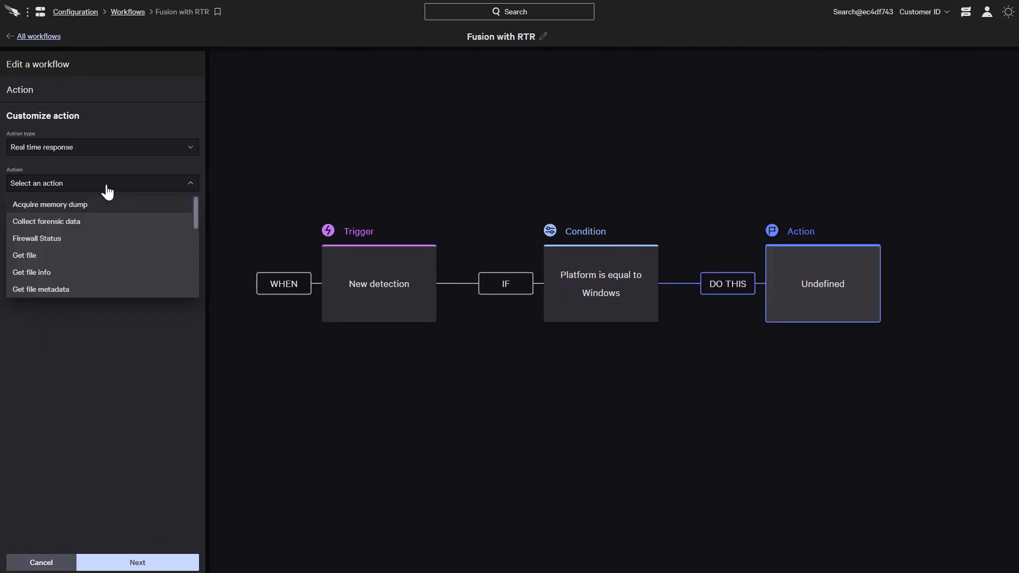
click(91, 288)
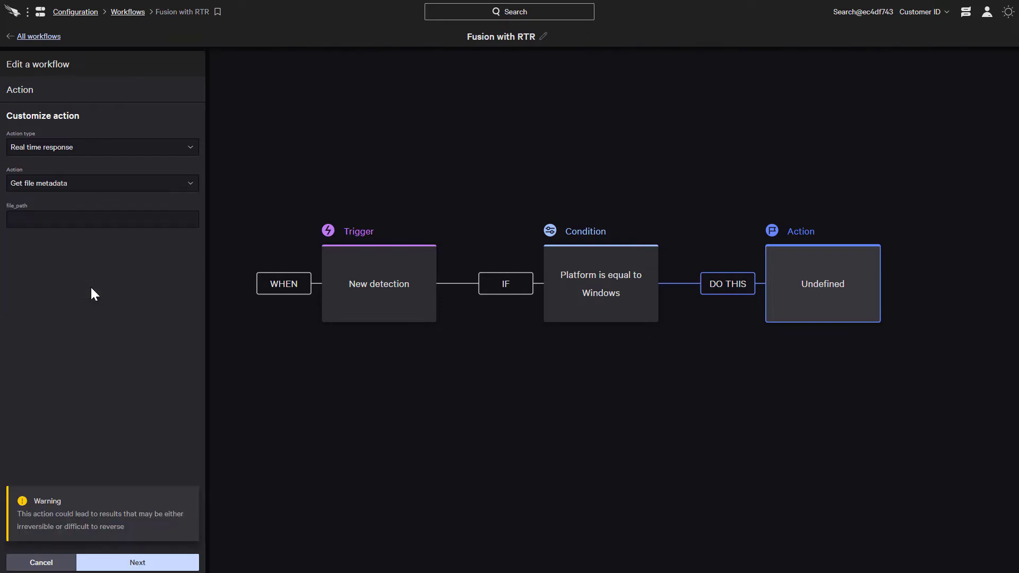
click(87, 221)
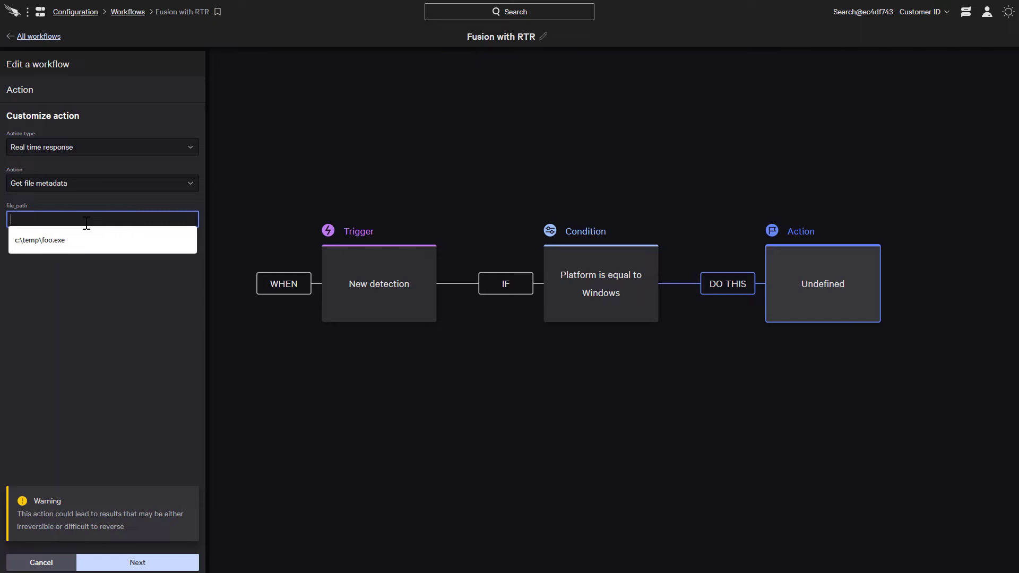
click(82, 239)
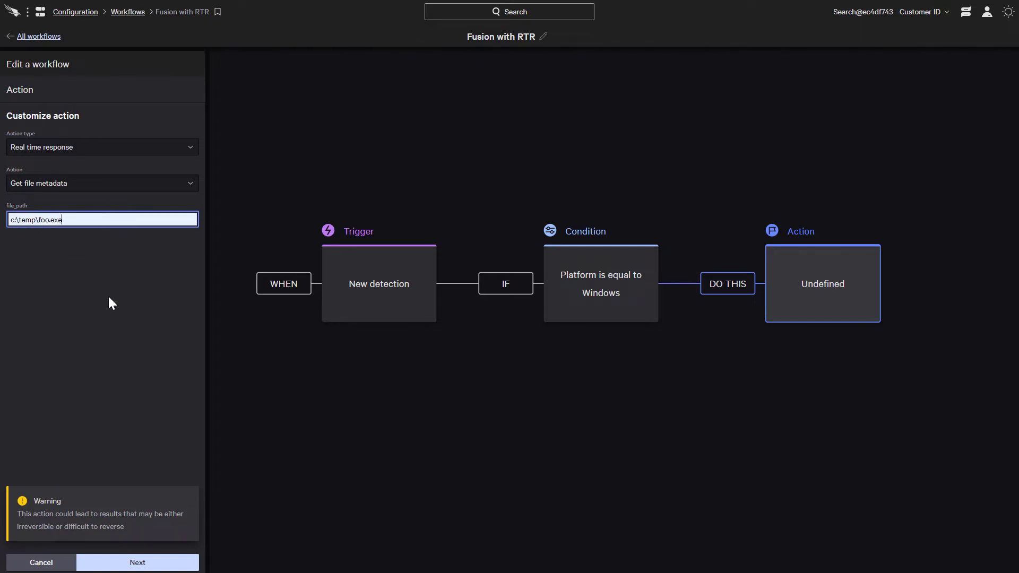
click(107, 294)
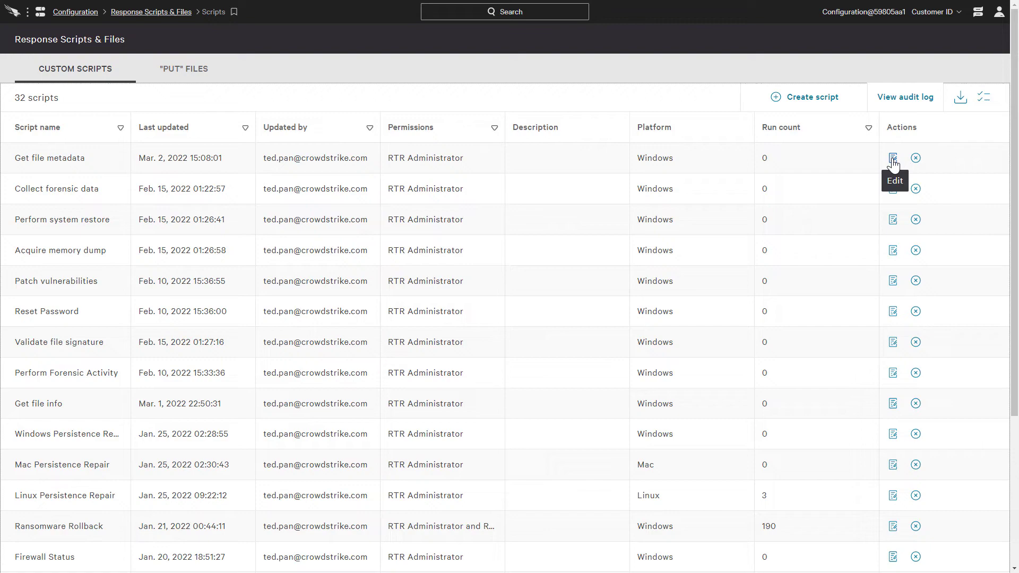
- Add "format": "localFilePath" to the file_path property in the script's input schema
click(894, 159)
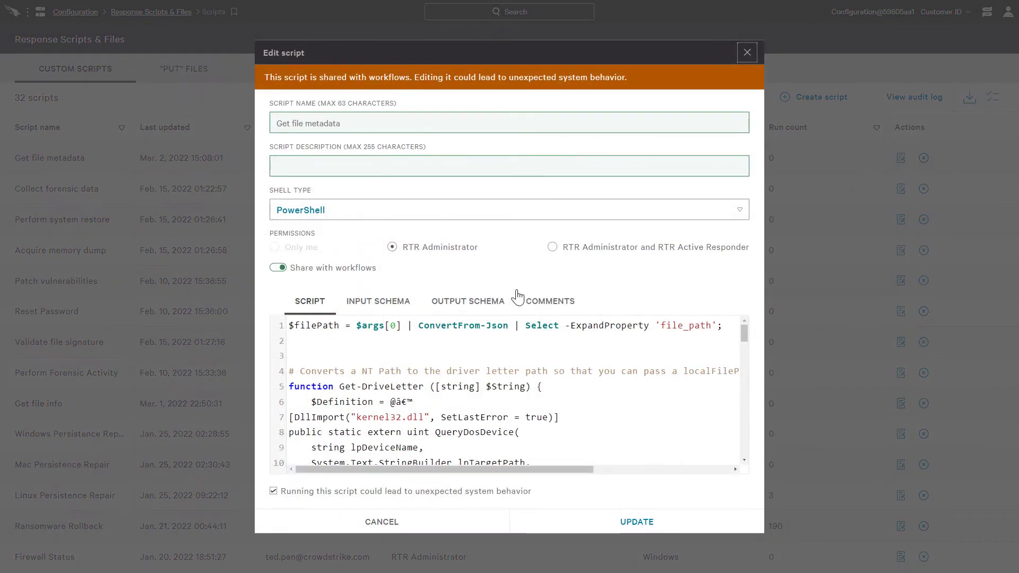
click(370, 313)
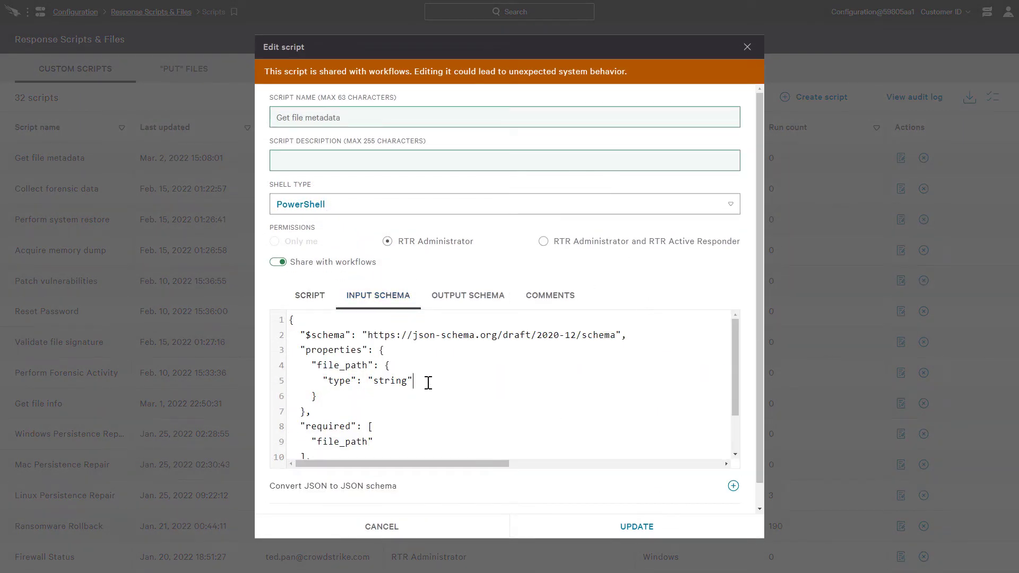
text(,)
key(Return)
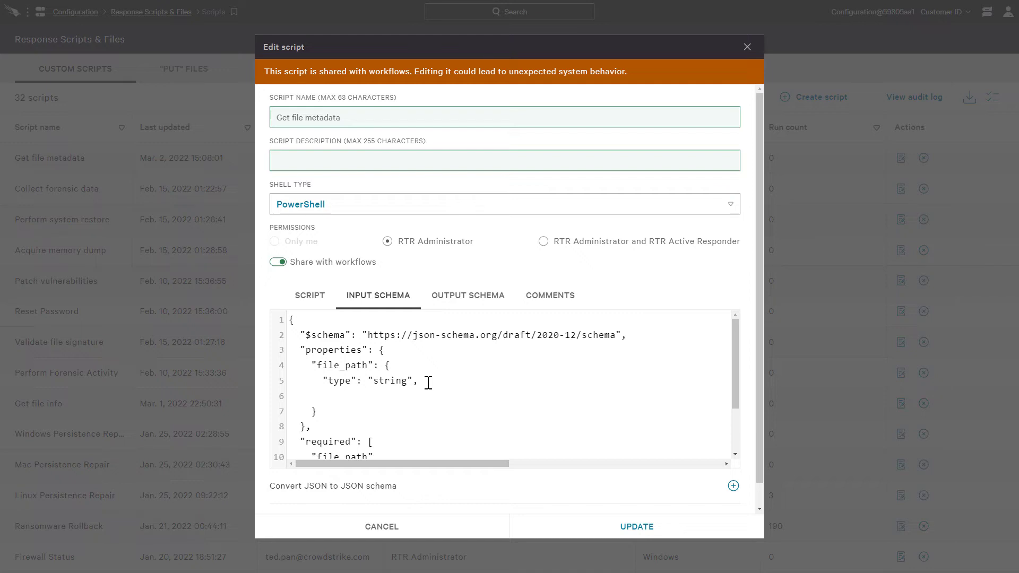
text("format": "localFilePath")
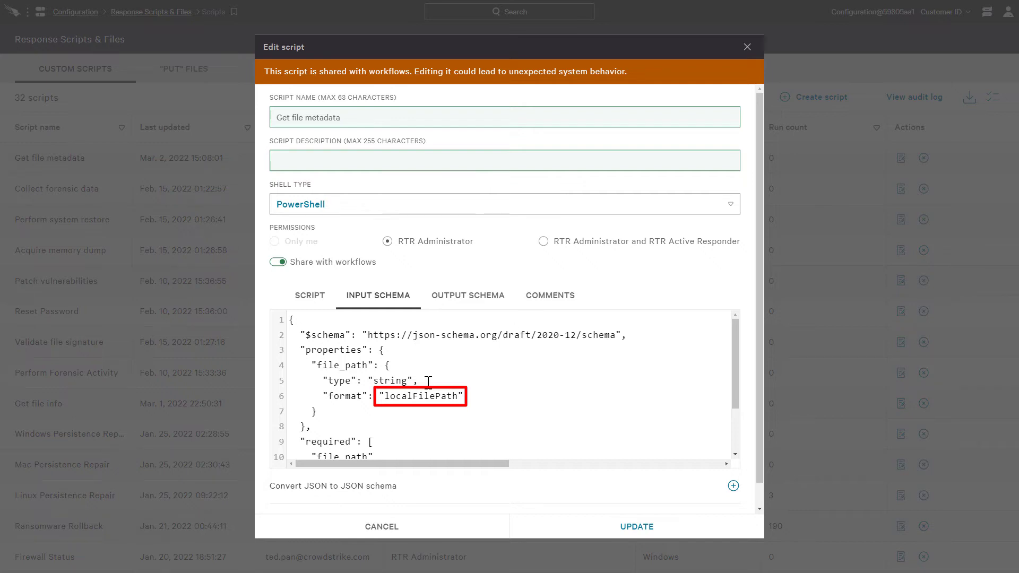
- Generate the output schema from sample file metadata JSON and update the script
click(466, 301)
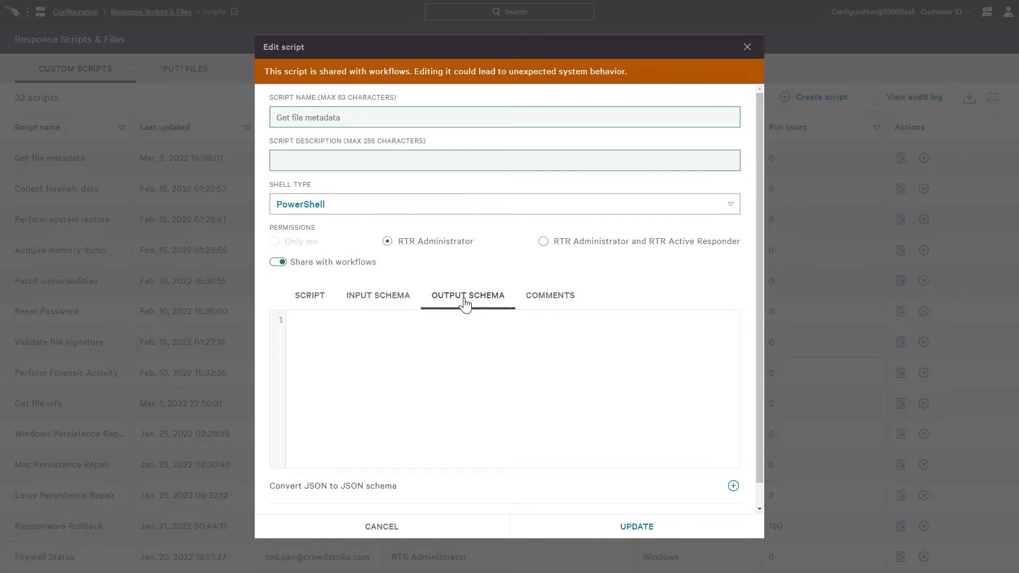
click(733, 486)
scroll(577, 414, down, 4)
click(552, 387)
text({     "SignatureType": "",     "FullName": "",     "CreationTime": "",     "LastAccessTime": "",     "LastWriteTime": "",     "SigningStatus": "",     "Size": 3540,     "Extension": "" })
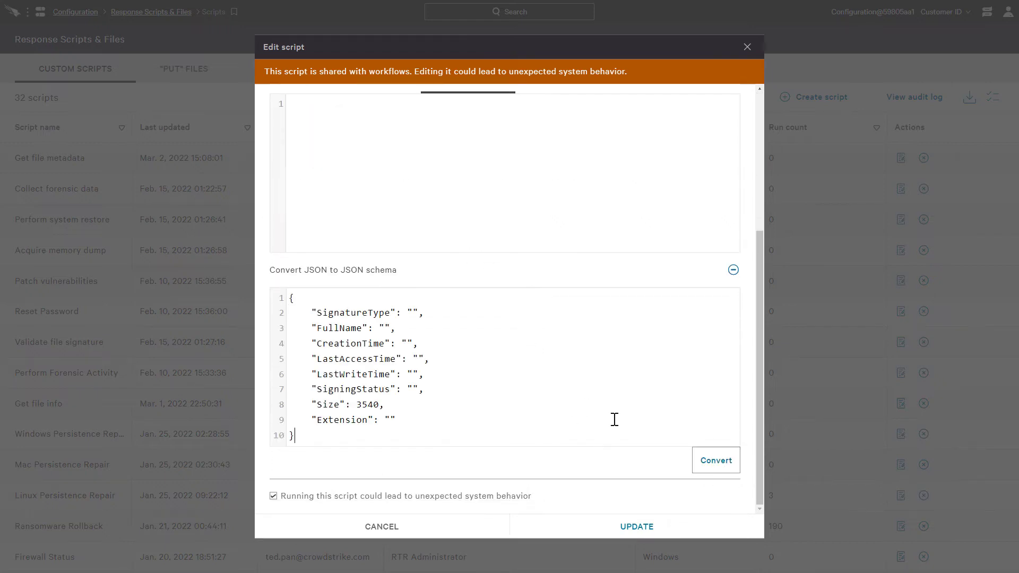
click(719, 465)
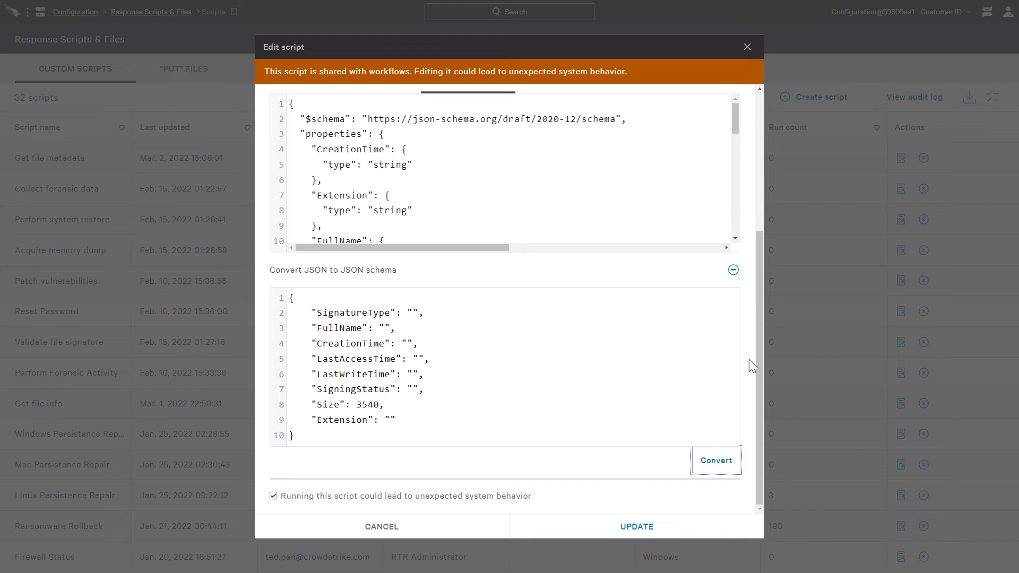
scroll(750, 358, up, 2)
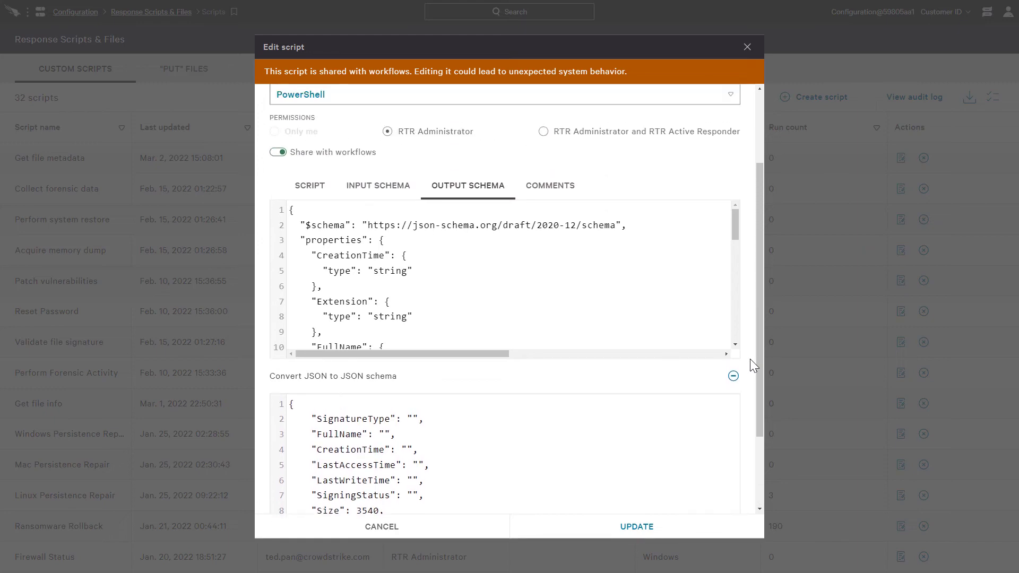
click(646, 536)
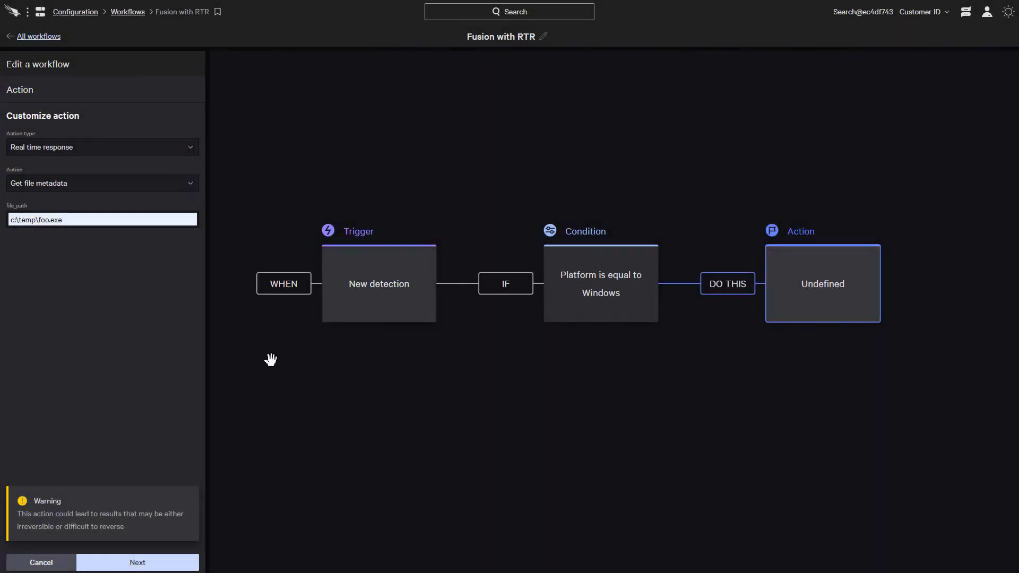
- Discard the unfinished step and add a Real time response action after the Windows condition
click(41, 562)
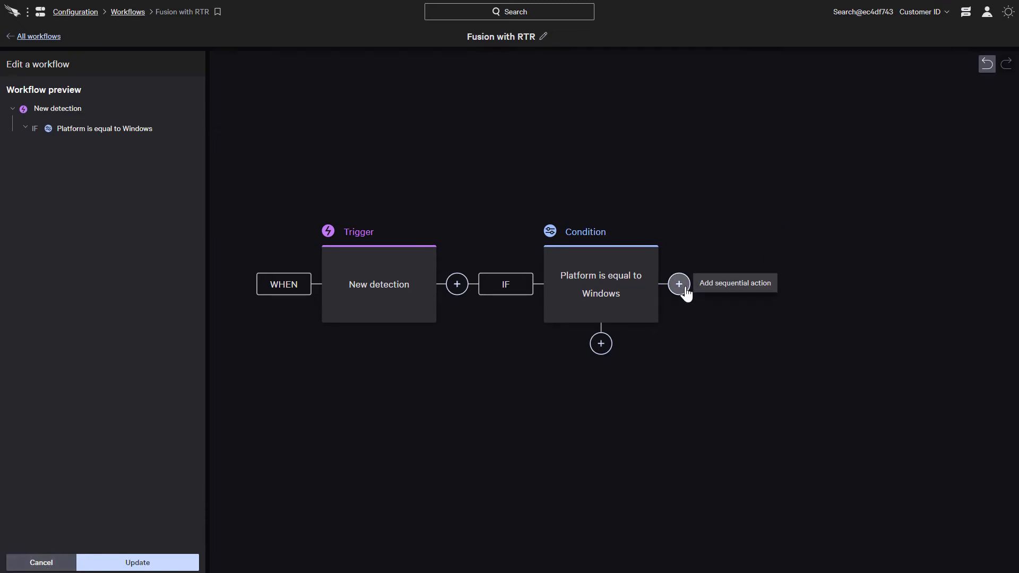
click(716, 287)
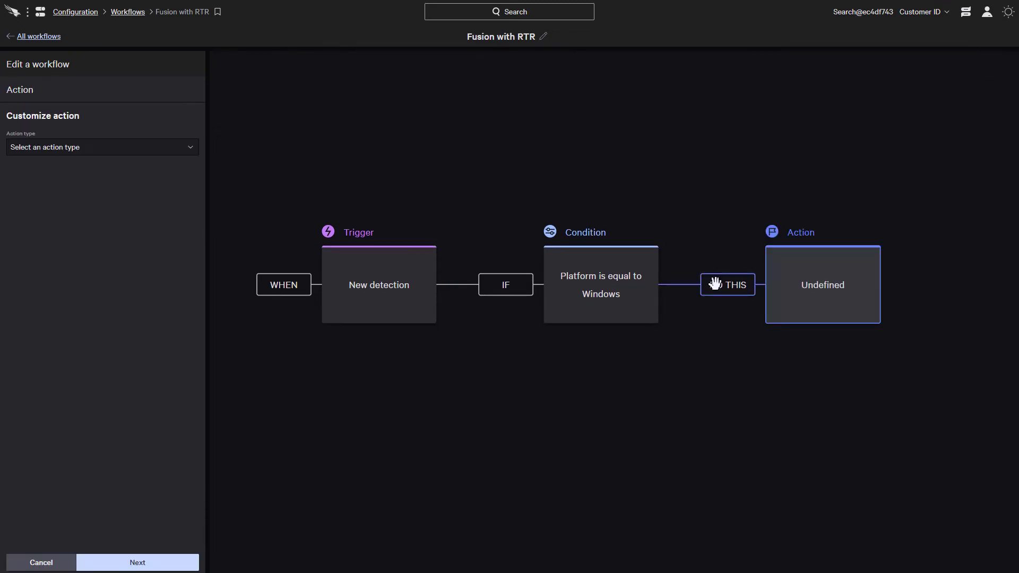
click(161, 152)
click(104, 236)
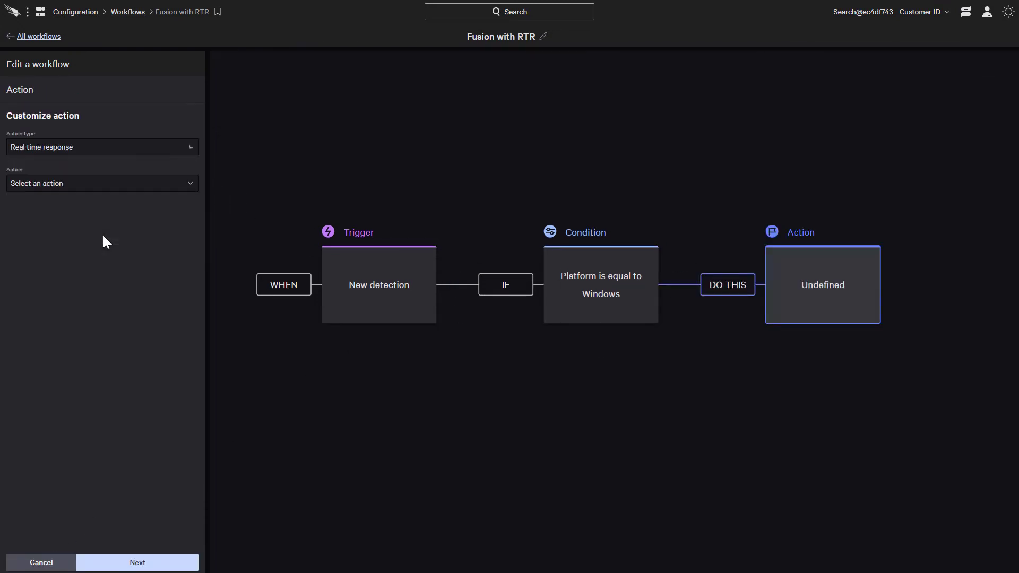
- Choose Get file metadata, with file_path set to the detection's File path
click(106, 183)
click(102, 289)
click(102, 223)
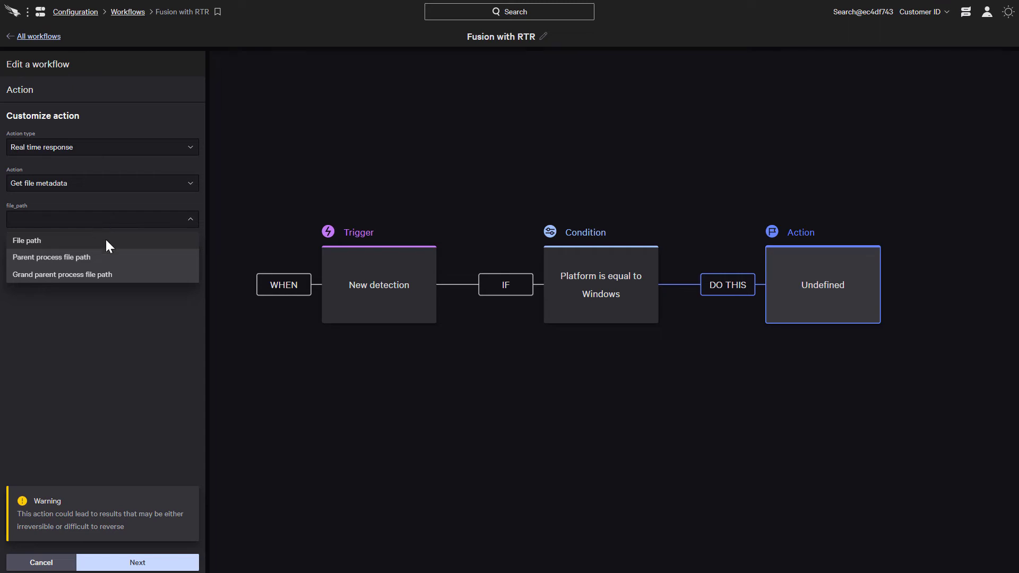
click(108, 242)
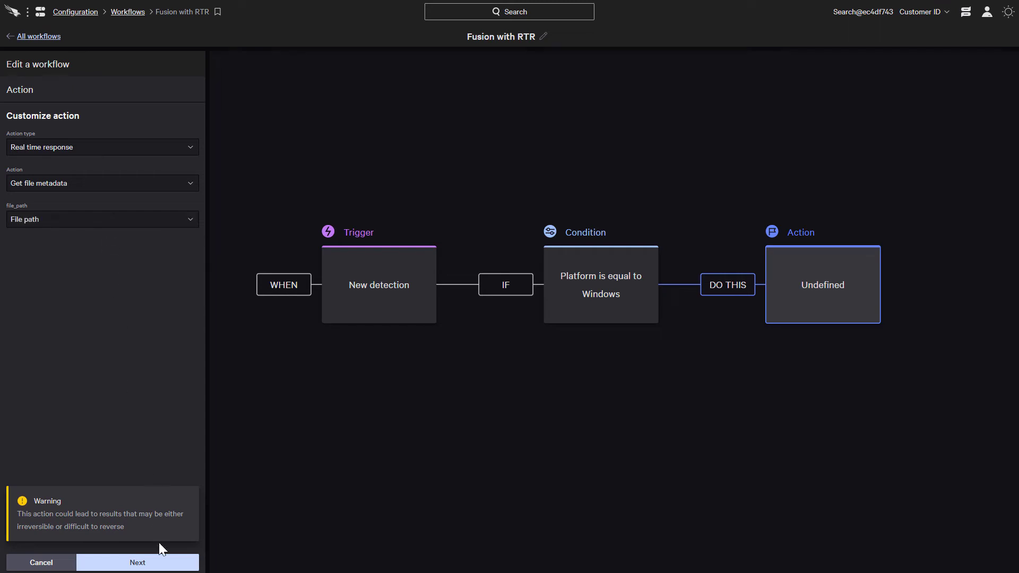
click(166, 562)
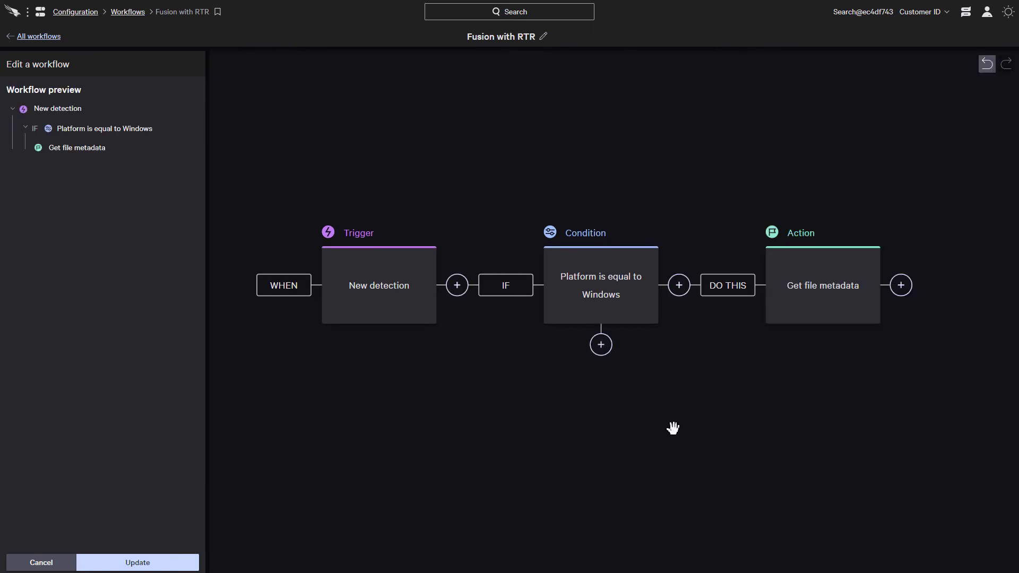
- Add a condition after Get file metadata based on the file Size parameter
scroll(673, 427, down, 2)
drag(678, 428, 576, 376)
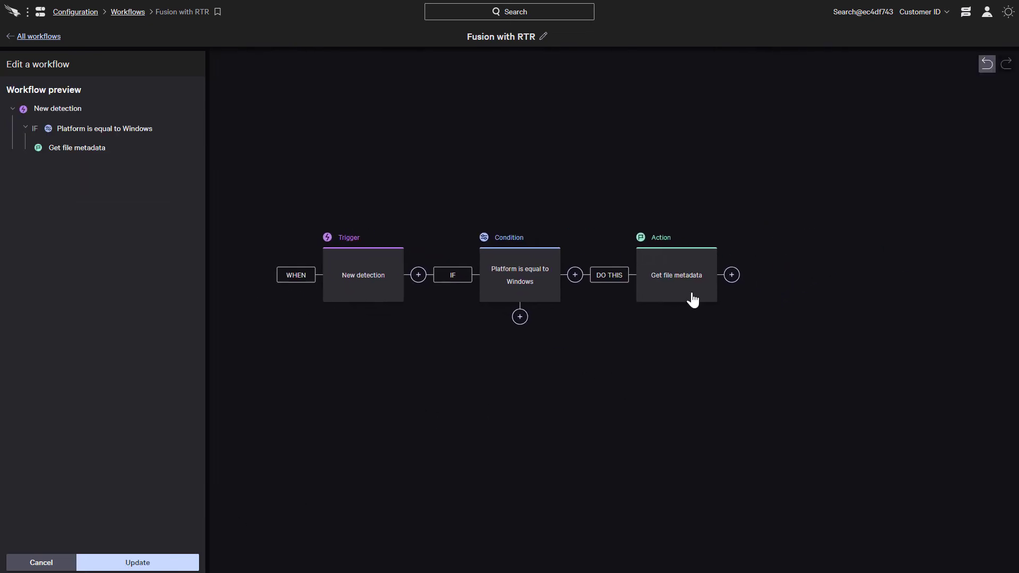
click(732, 274)
click(771, 295)
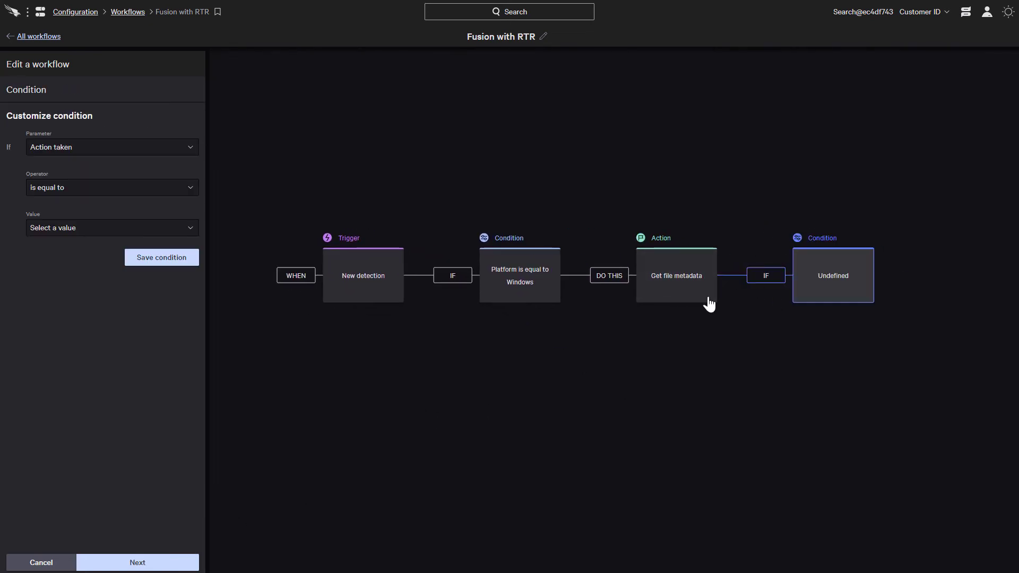
click(113, 149)
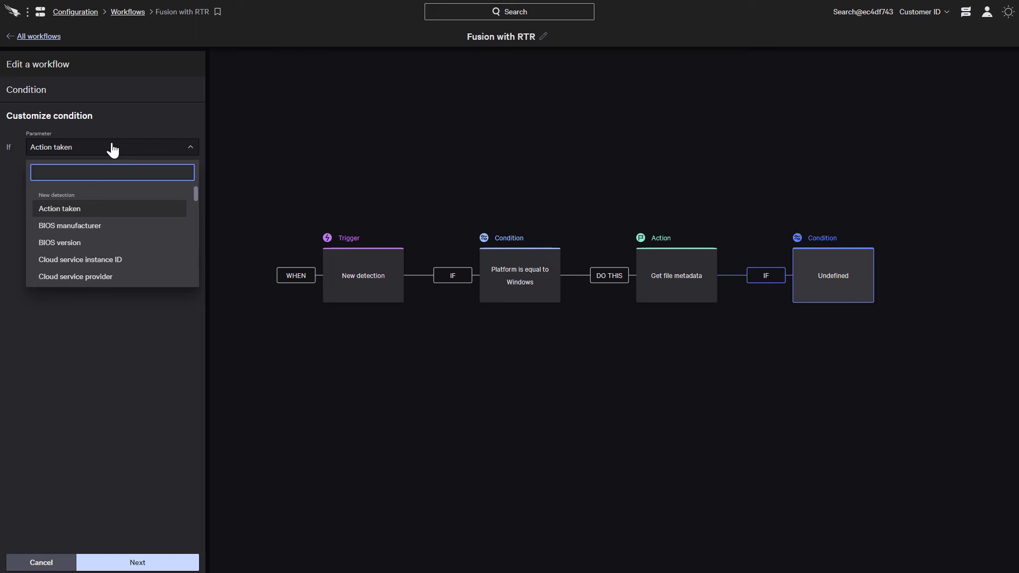
drag(197, 190, 200, 269)
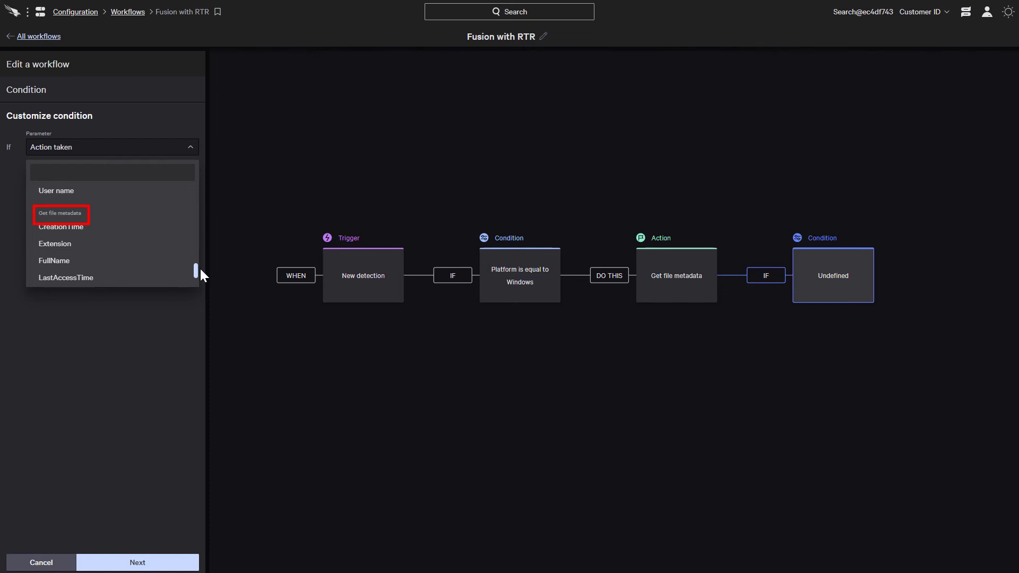
drag(199, 267, 200, 274)
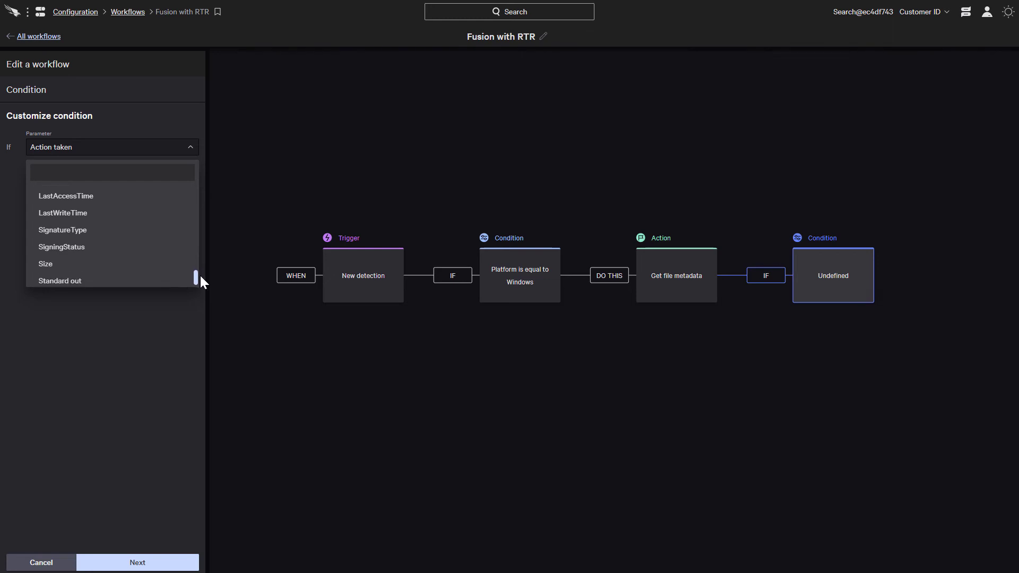
click(141, 259)
- Set the condition to Size is less than 1000000 and save it
click(114, 192)
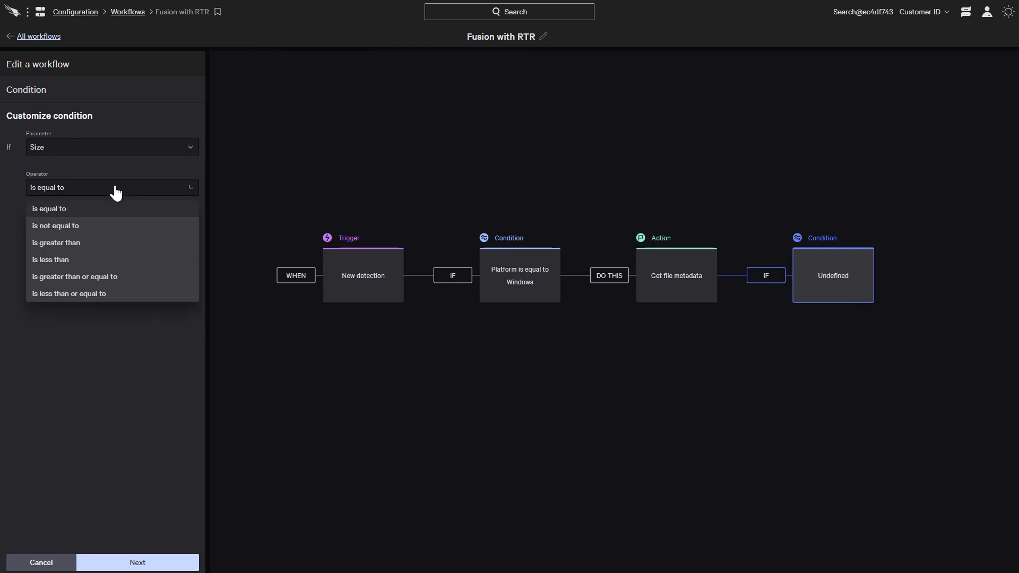
click(107, 259)
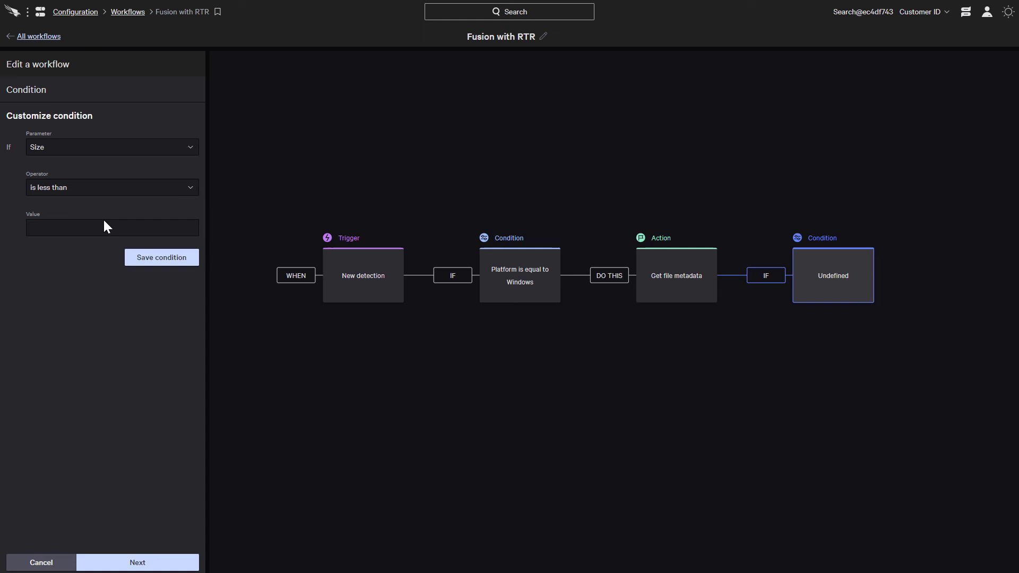
click(105, 227)
text(1000000)
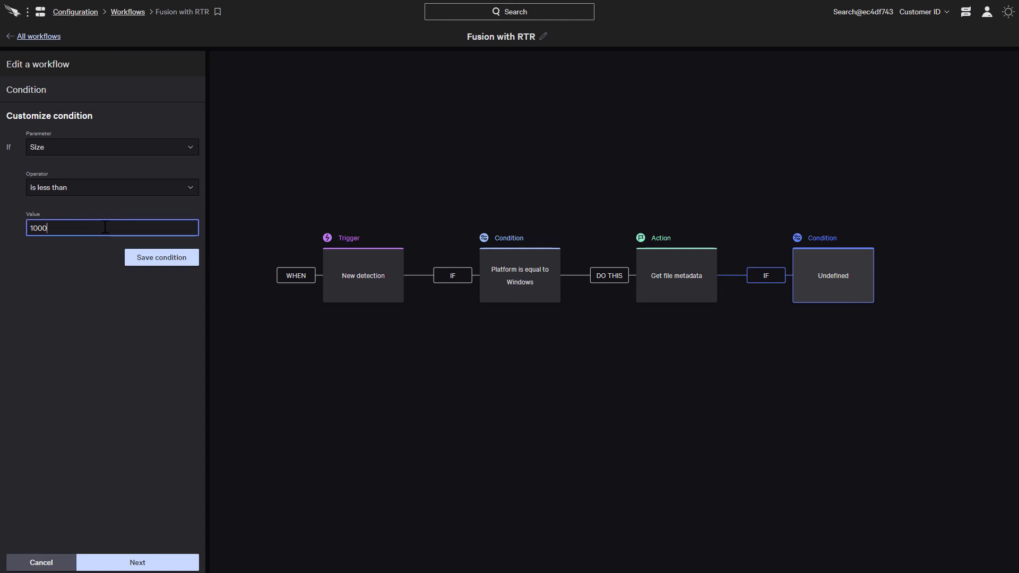
click(155, 259)
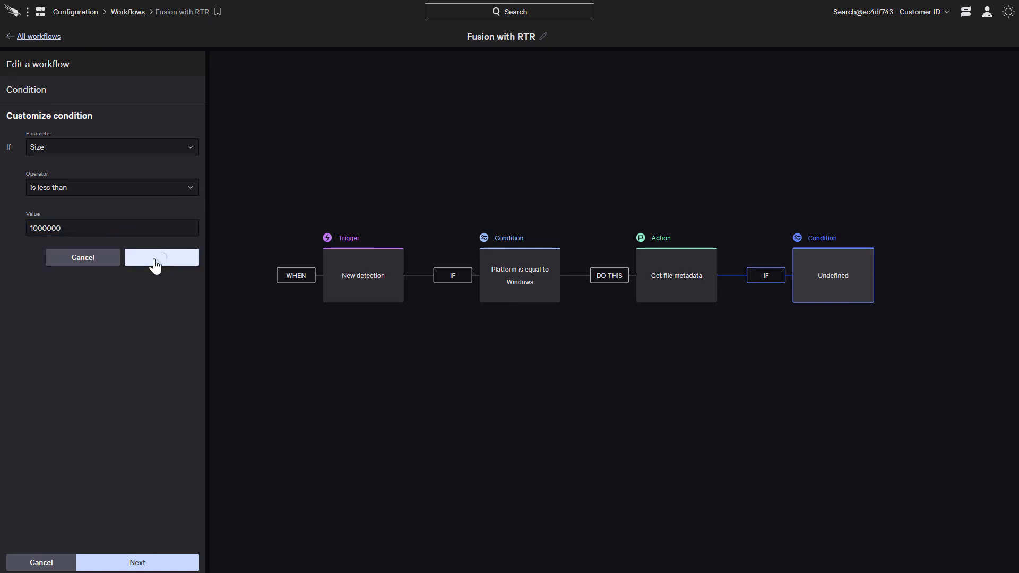
click(157, 563)
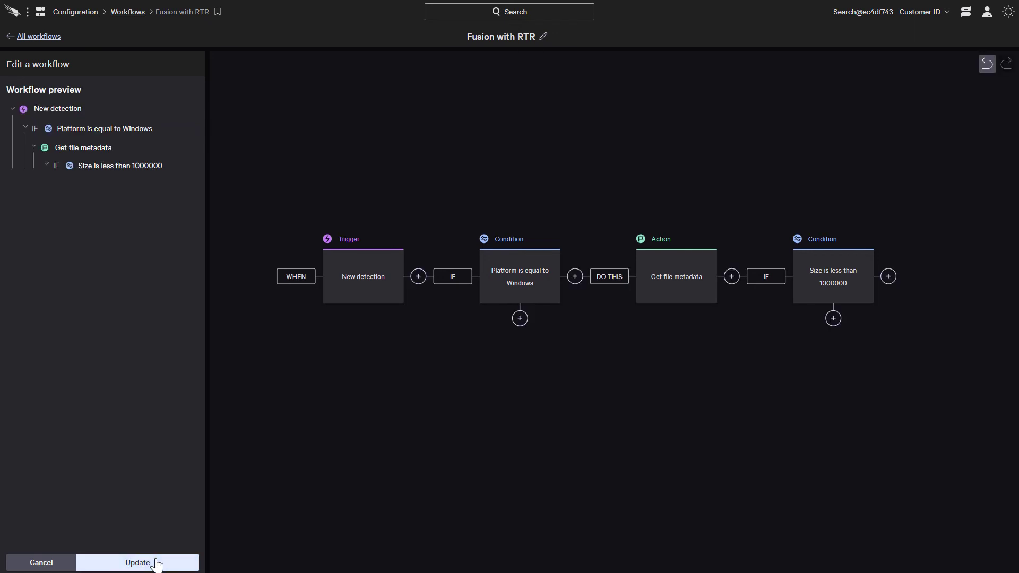
- Follow the Size condition with a Real time response Get file action on the detection's File path
click(889, 276)
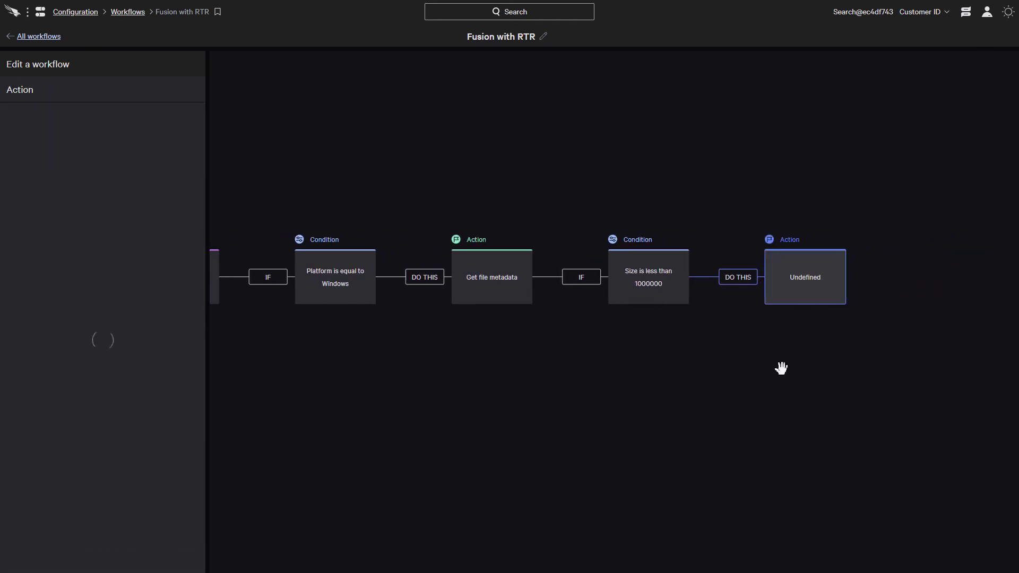
click(108, 148)
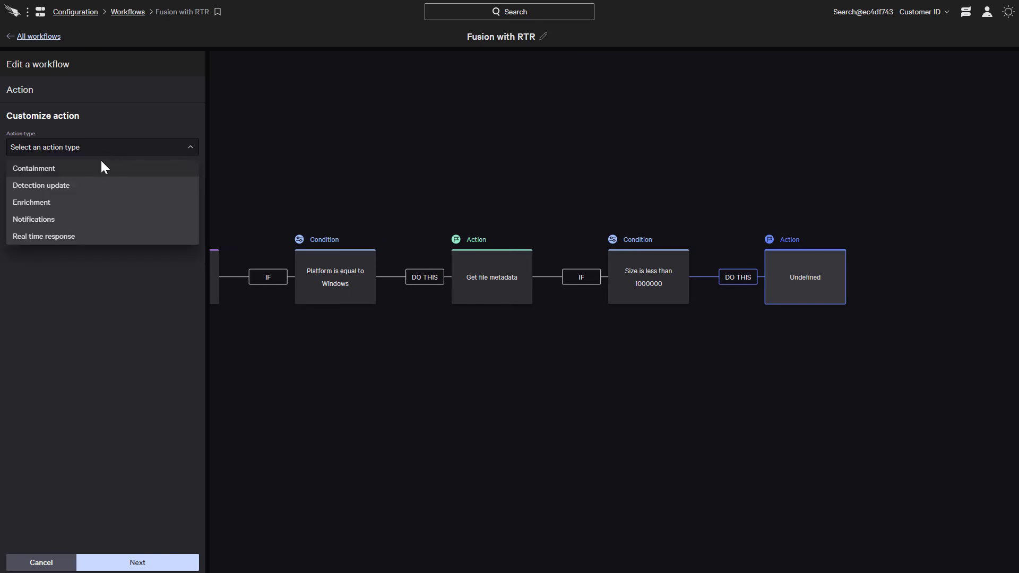
click(80, 237)
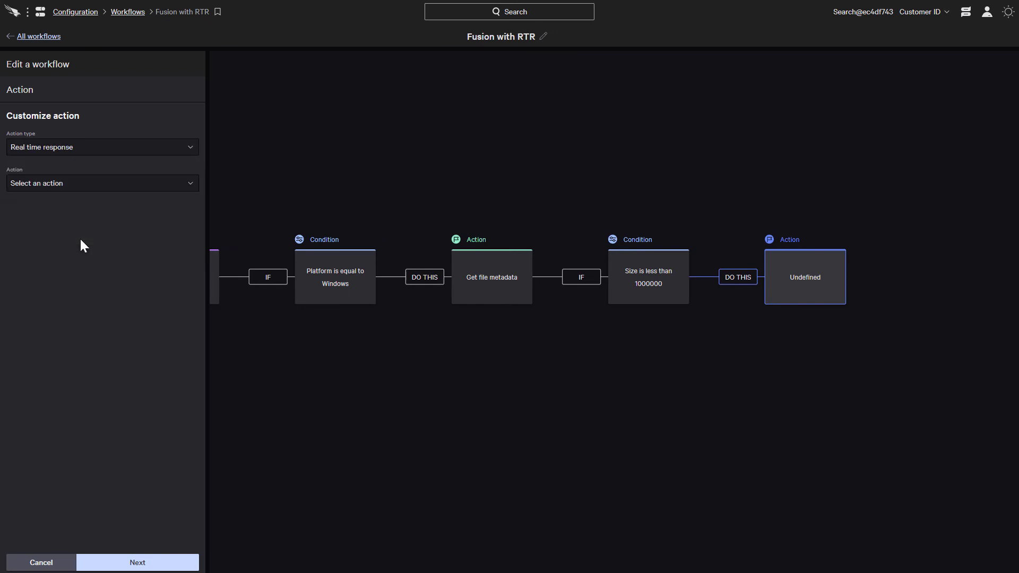
click(70, 186)
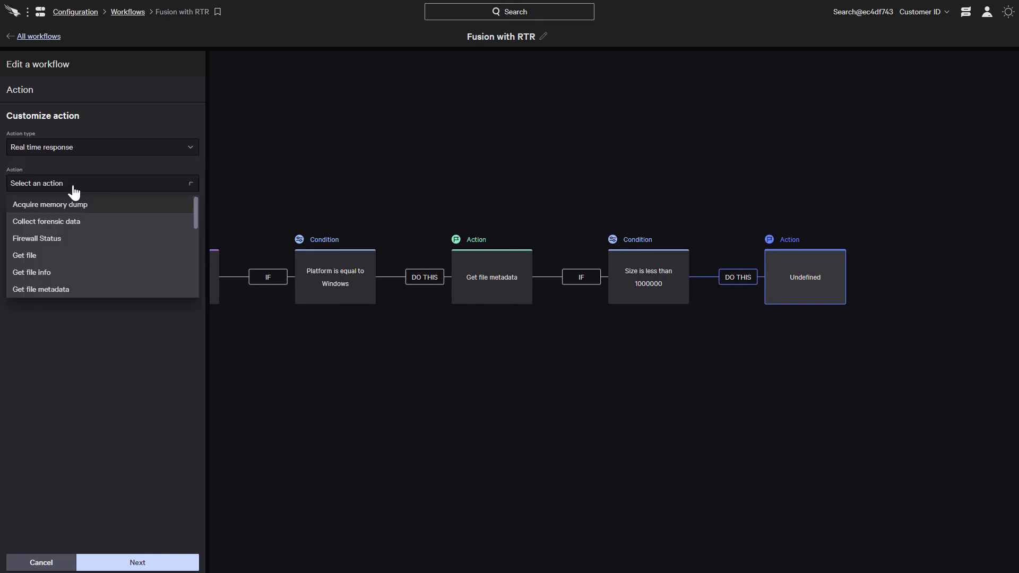
click(66, 256)
click(74, 221)
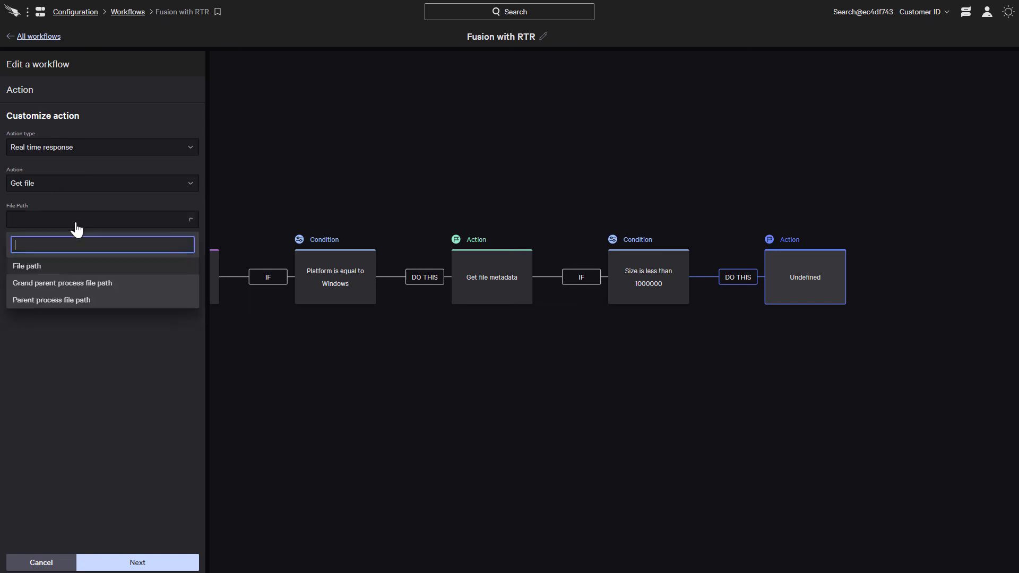
click(68, 268)
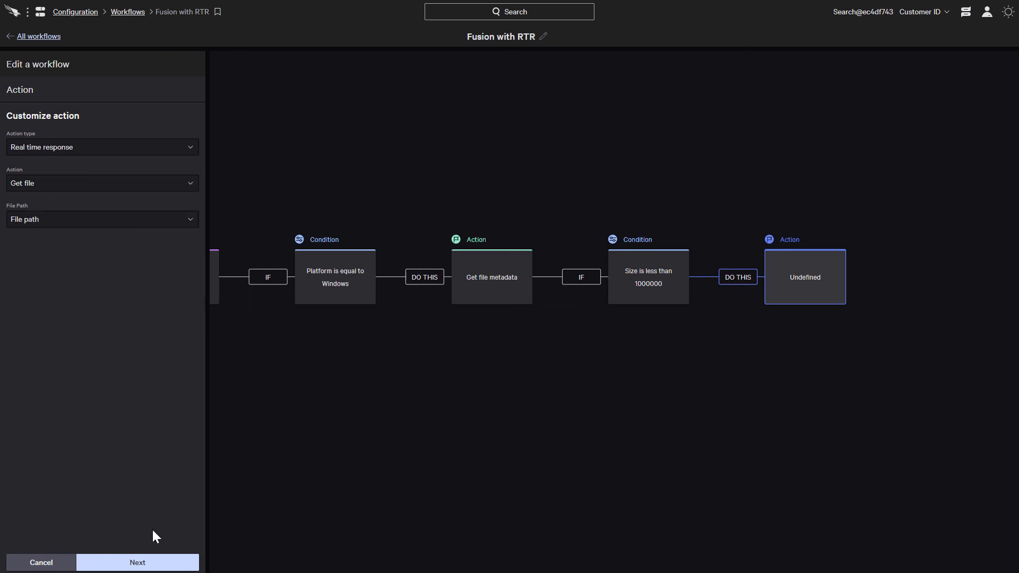
click(169, 562)
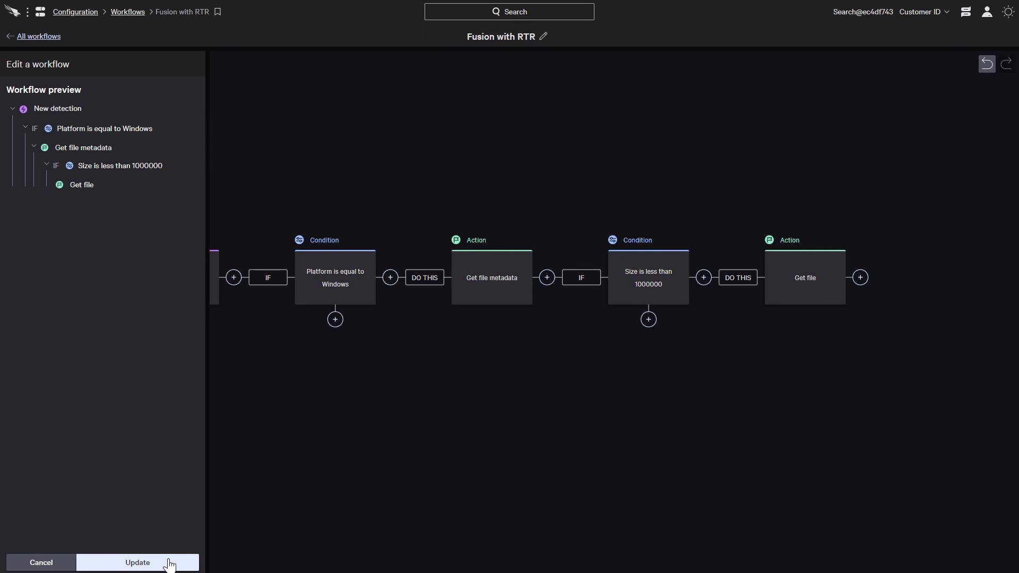